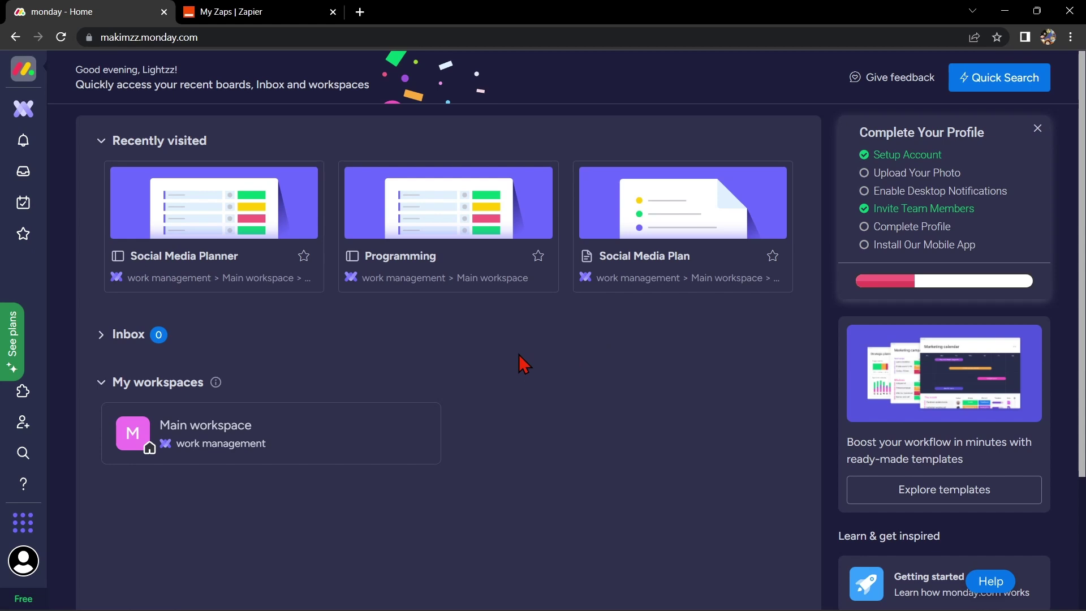
Open the Social Media Planner board from the Recently visited cards
{"action": "left_click", "coordinate": [222, 230]}
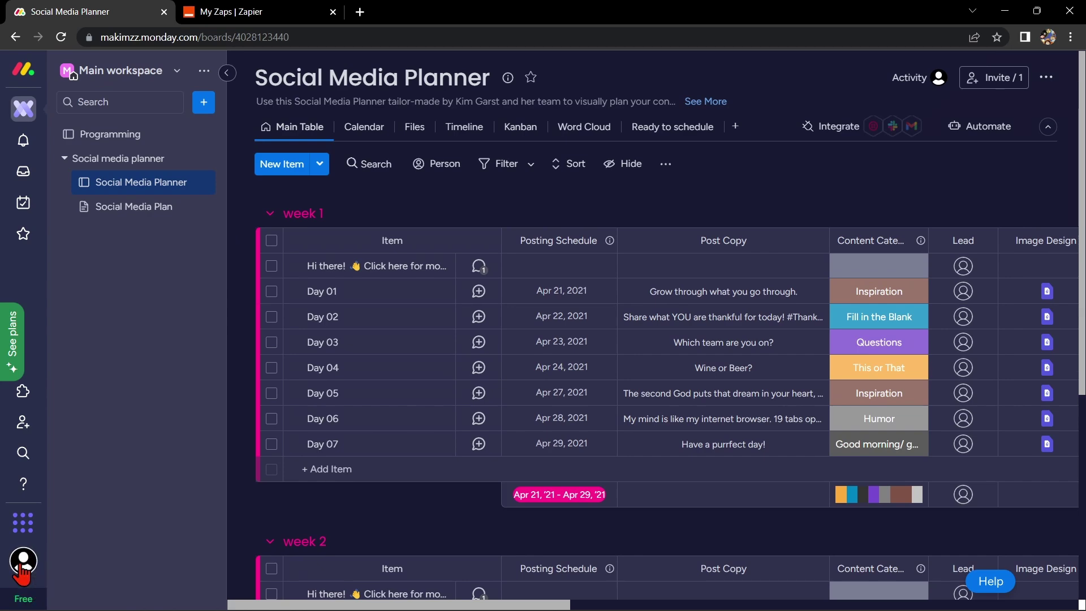
Browse monday.com's Integrations Center via the avatar menu, then switch to the Zapier My Zaps tab
{"action": "left_click", "coordinate": [24, 561]}
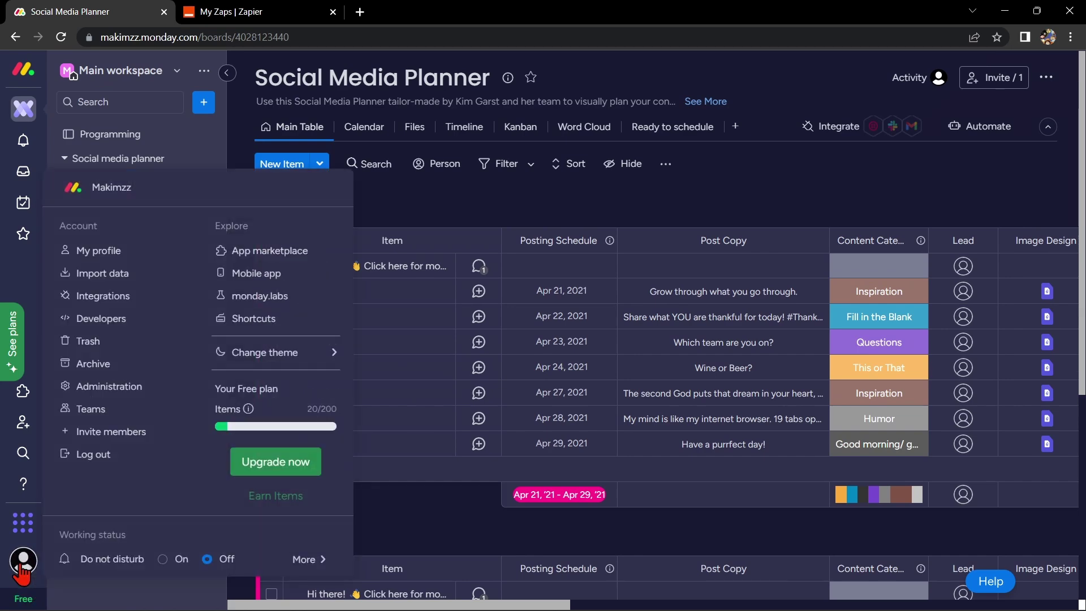
{"action": "left_click", "coordinate": [152, 300]}
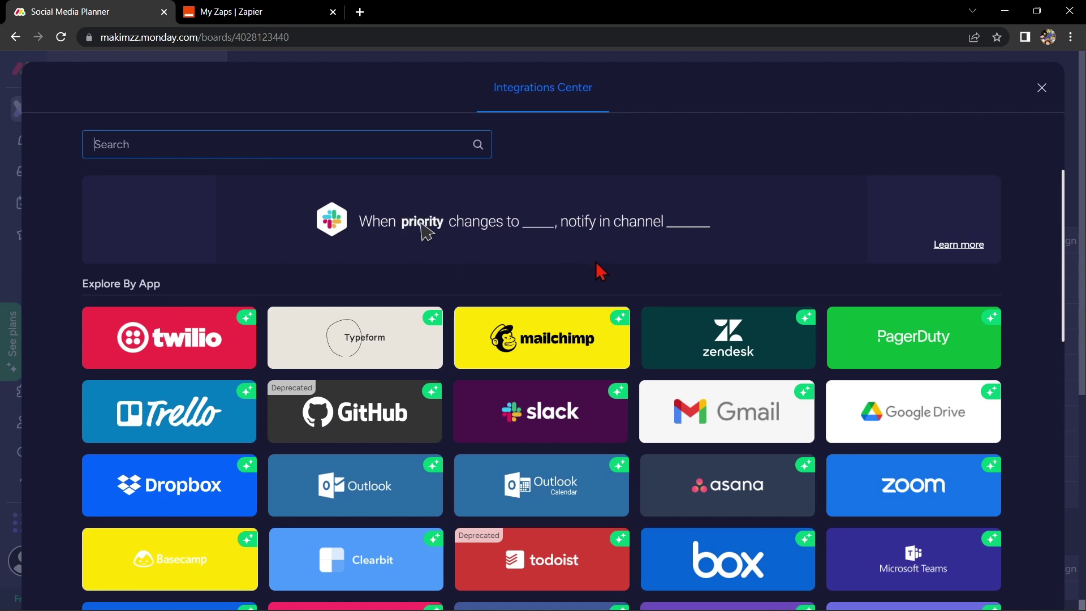
{"action": "scroll", "coordinate": [611, 260], "scroll_direction": "down", "scroll_amount": 2}
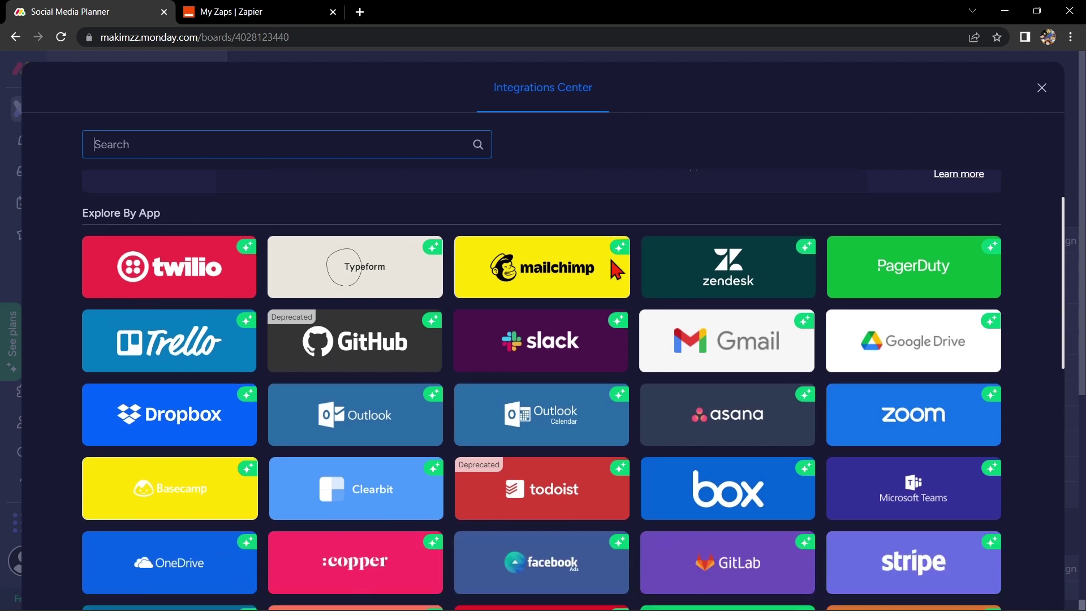
{"action": "scroll", "coordinate": [611, 270], "scroll_direction": "down", "scroll_amount": 5}
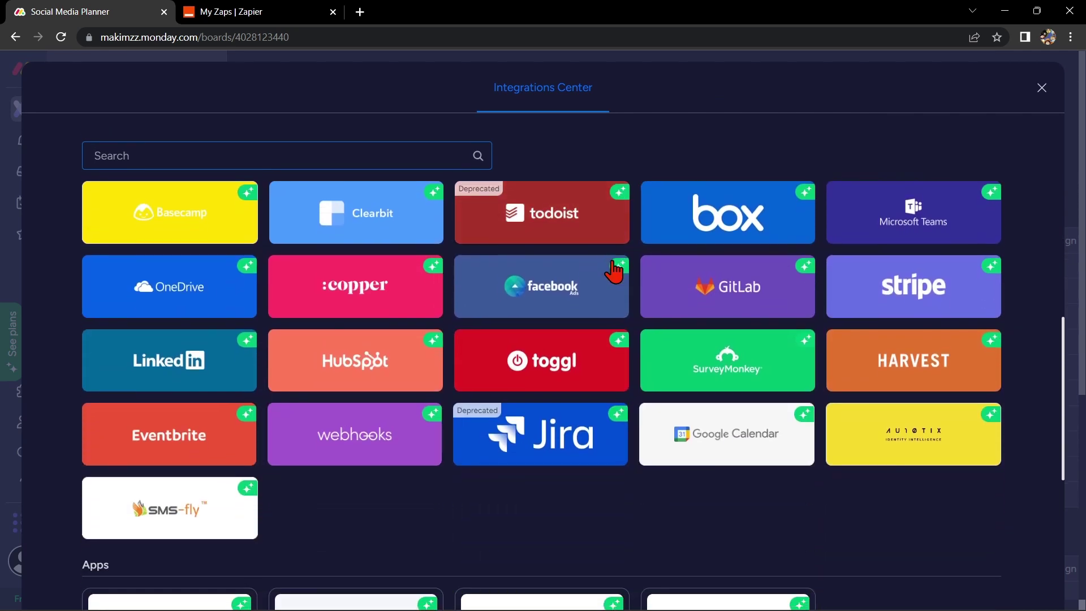
{"action": "scroll", "coordinate": [617, 272], "scroll_direction": "down", "scroll_amount": 2}
{"action": "scroll", "coordinate": [616, 272], "scroll_direction": "up", "scroll_amount": 5}
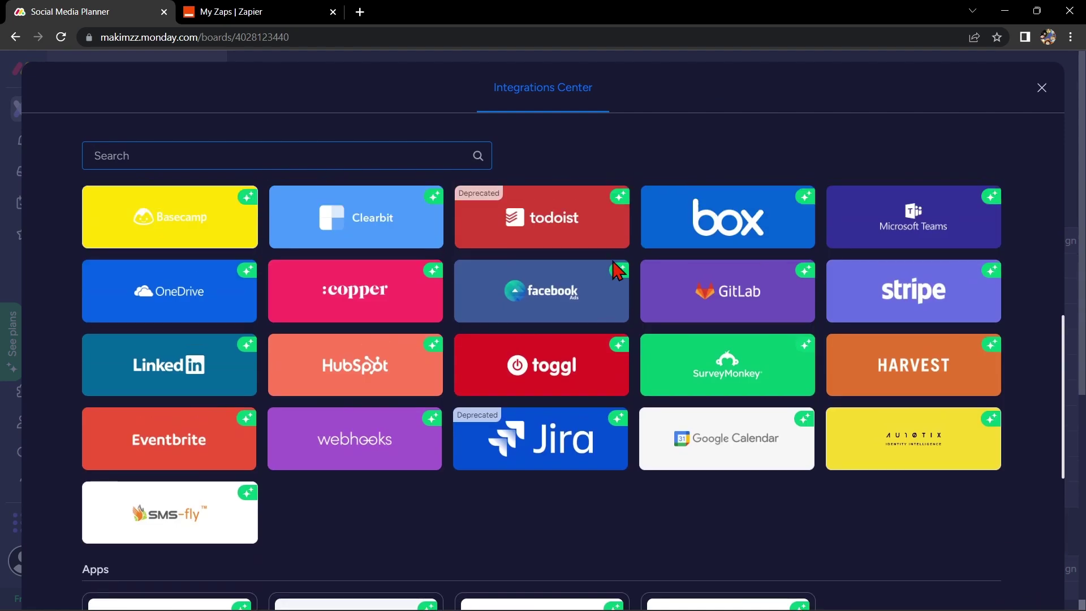
{"action": "scroll", "coordinate": [617, 272], "scroll_direction": "up", "scroll_amount": 4}
{"action": "scroll", "coordinate": [617, 268], "scroll_direction": "up", "scroll_amount": 3}
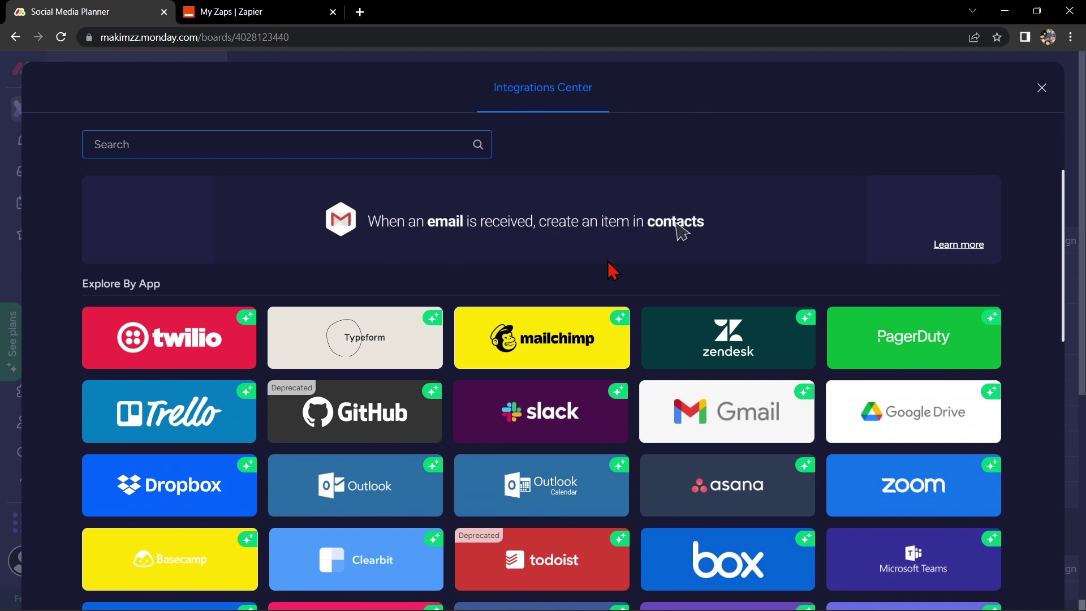
{"action": "left_click", "coordinate": [230, 12]}
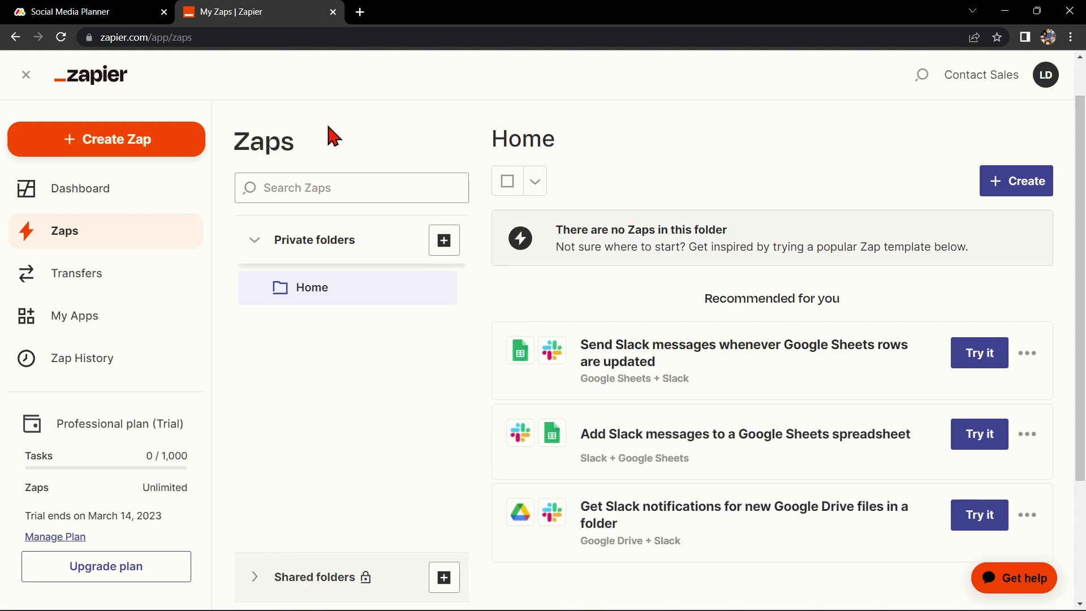
Create a zap named 'Monday.com with Microsoft Excel' and search 'mo' for its trigger app
{"action": "left_click", "coordinate": [150, 142]}
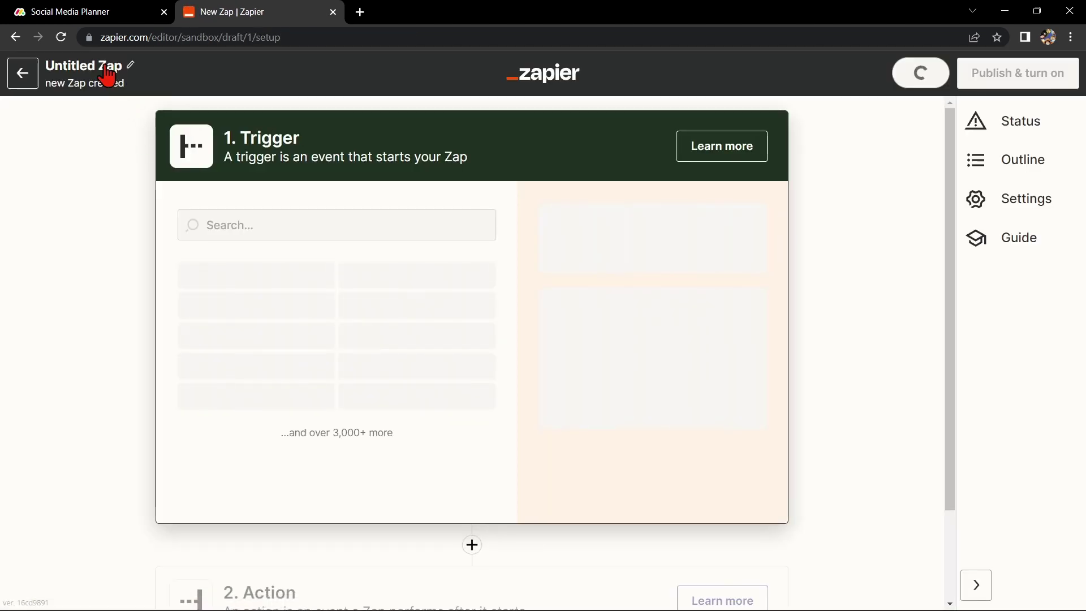
{"action": "double_click", "coordinate": [103, 66]}
{"action": "type", "text": "Monday.com with Microsoft Excel"}
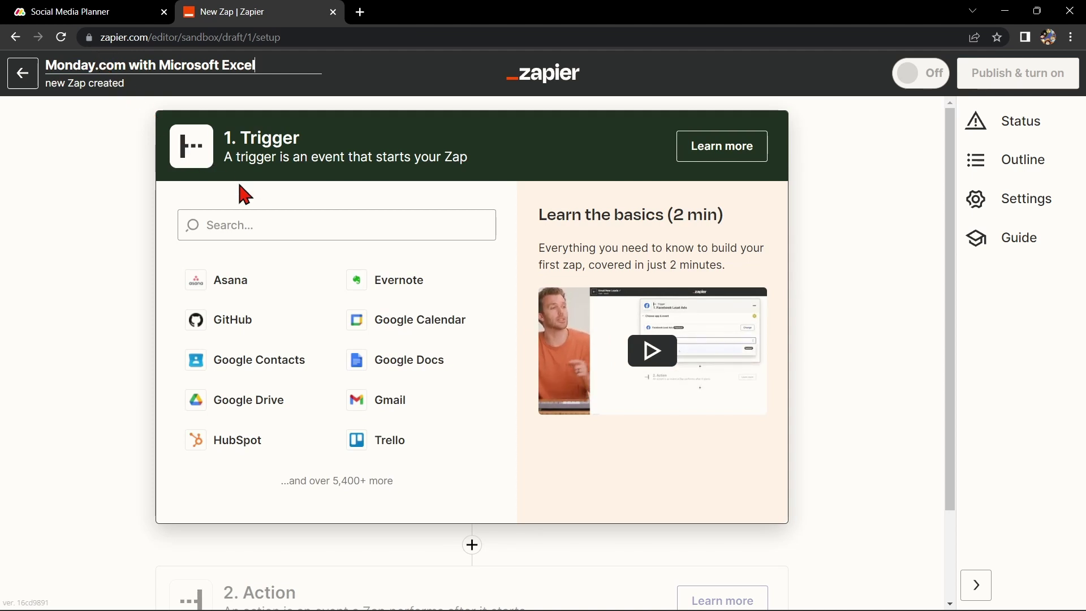
{"action": "left_click", "coordinate": [276, 224]}
{"action": "type", "text": "mo"}
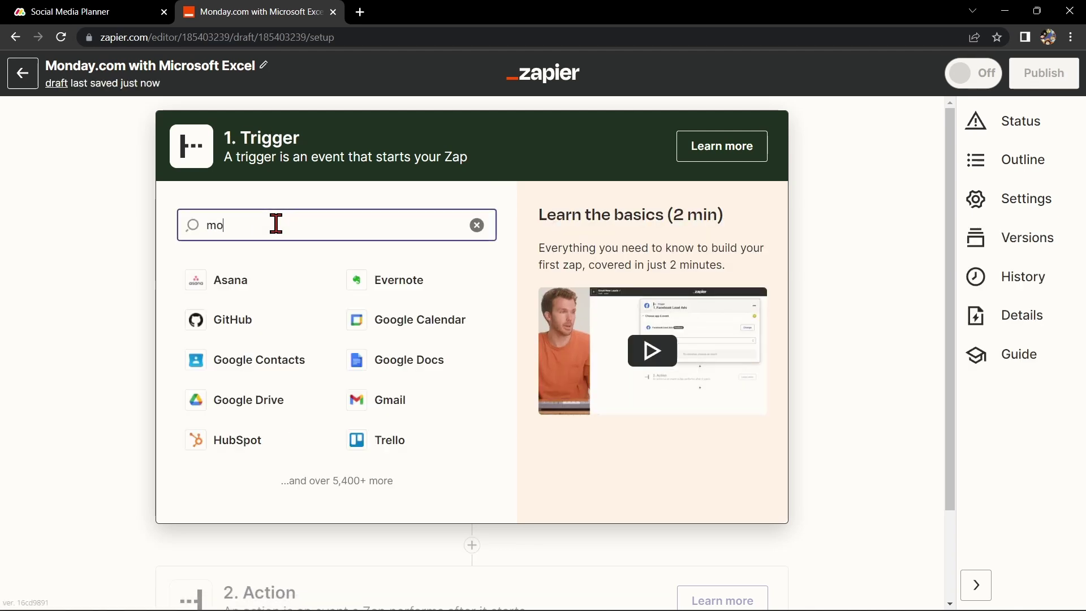
Choose monday.com with the New Item in Board trigger event
{"action": "left_click", "coordinate": [293, 293]}
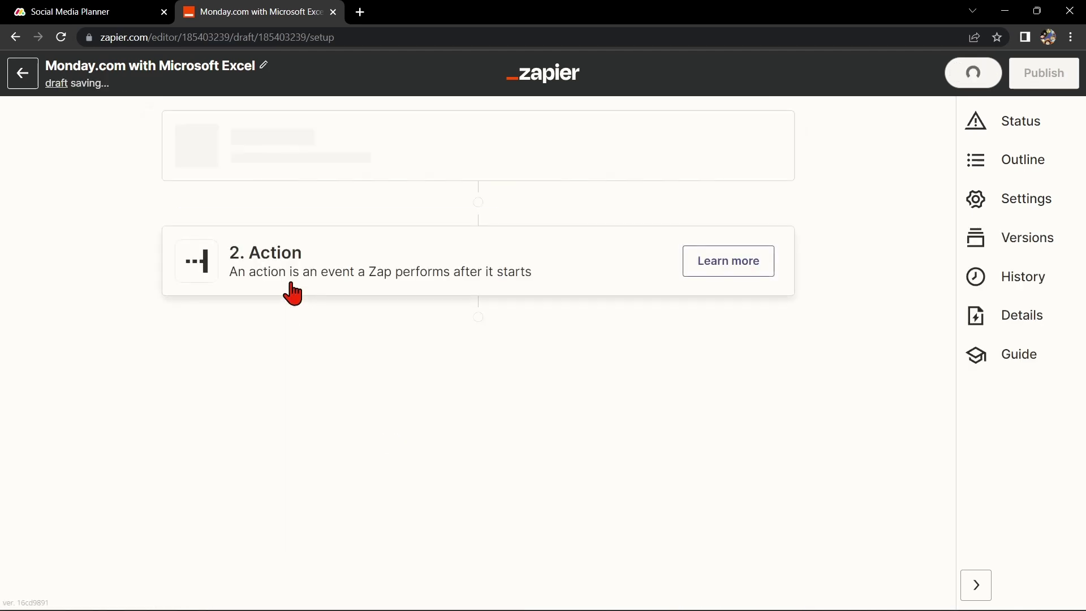
{"action": "left_click", "coordinate": [335, 331]}
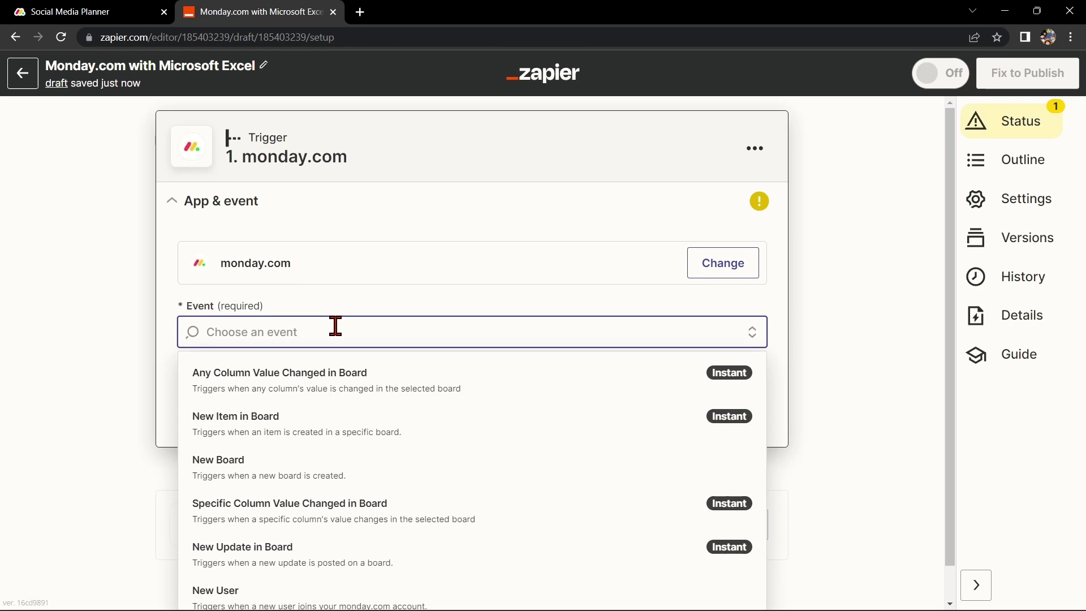
{"action": "left_click", "coordinate": [472, 428]}
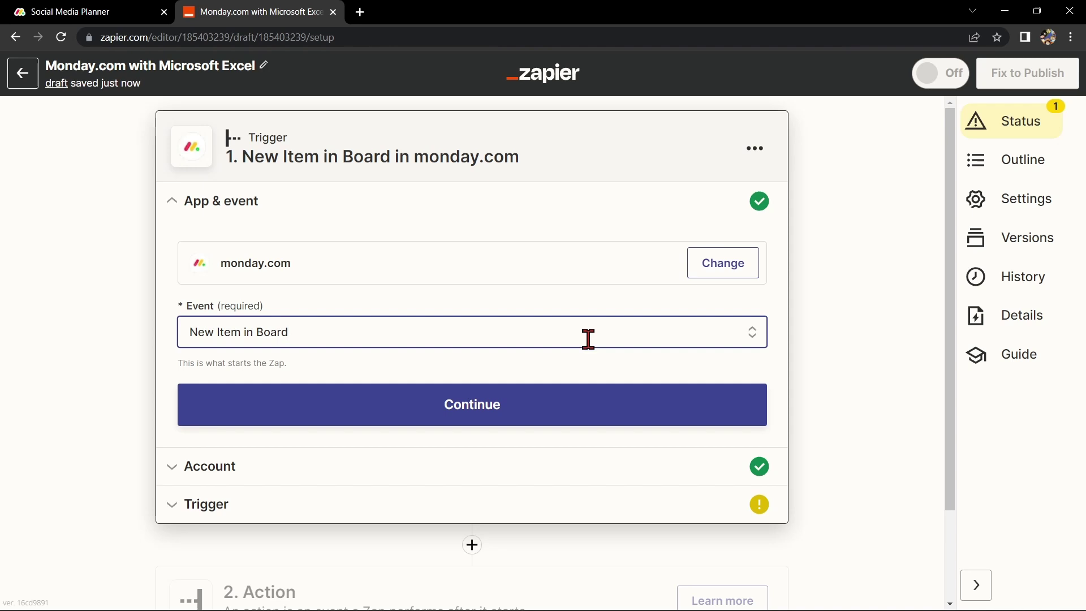
{"action": "left_click", "coordinate": [605, 404]}
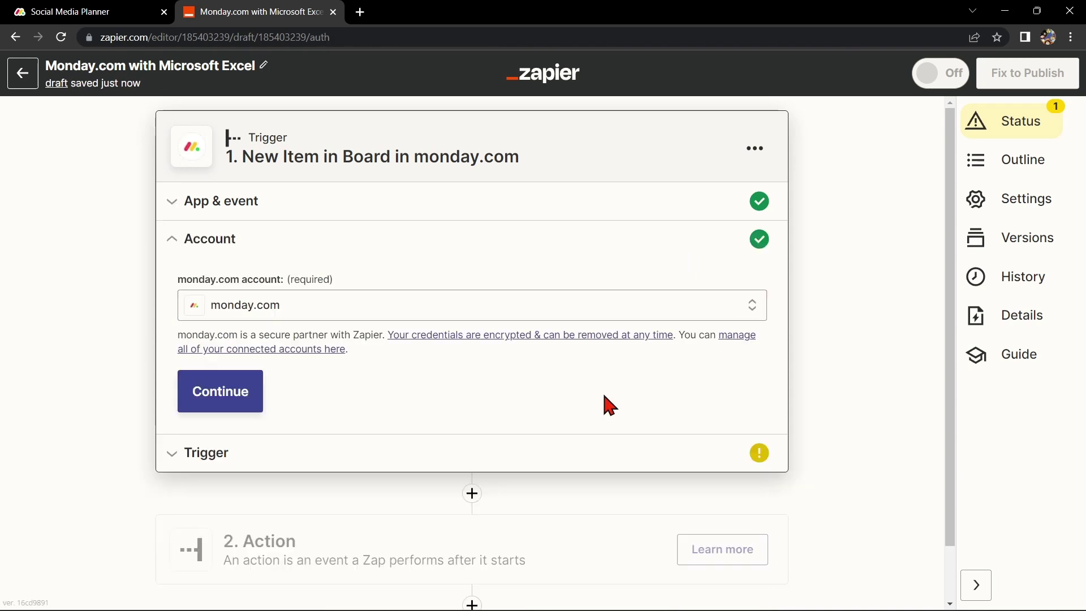
Keep the existing monday.com account for the trigger
{"action": "left_click", "coordinate": [535, 306]}
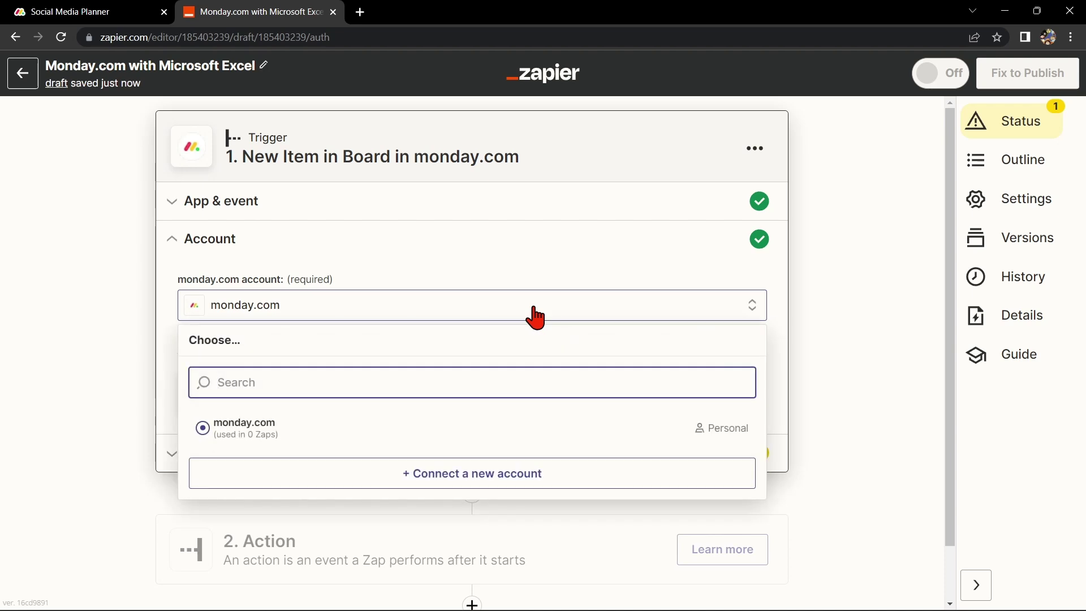
{"action": "left_click", "coordinate": [459, 314]}
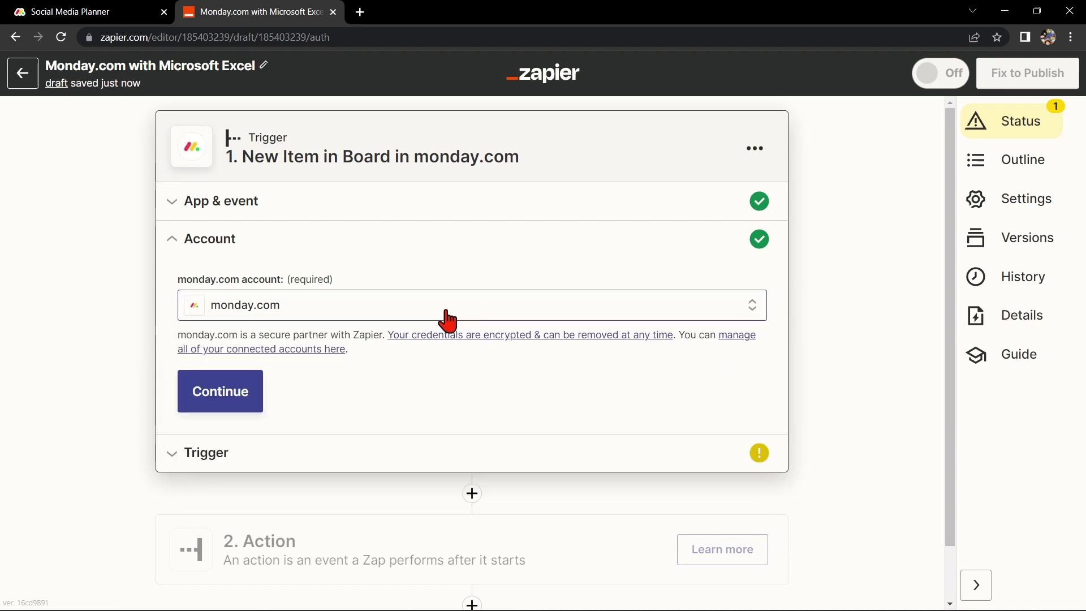
{"action": "left_click", "coordinate": [220, 391]}
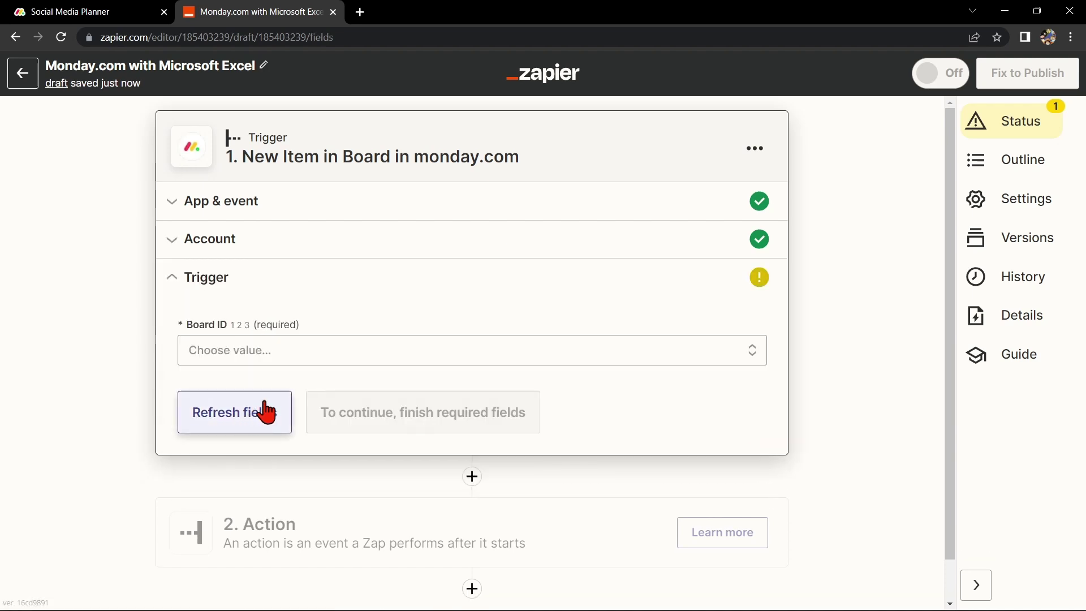
Set Board ID to Social Media Planner and test the trigger, retrieving Item C
{"action": "left_click", "coordinate": [439, 350]}
{"action": "left_click", "coordinate": [348, 505]}
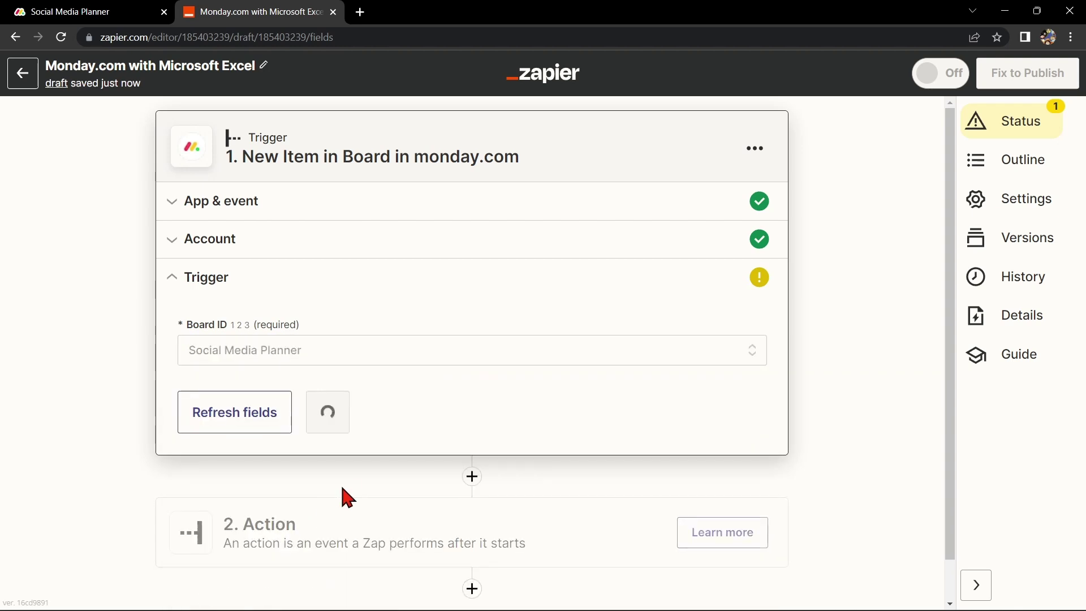
{"action": "left_click", "coordinate": [350, 420]}
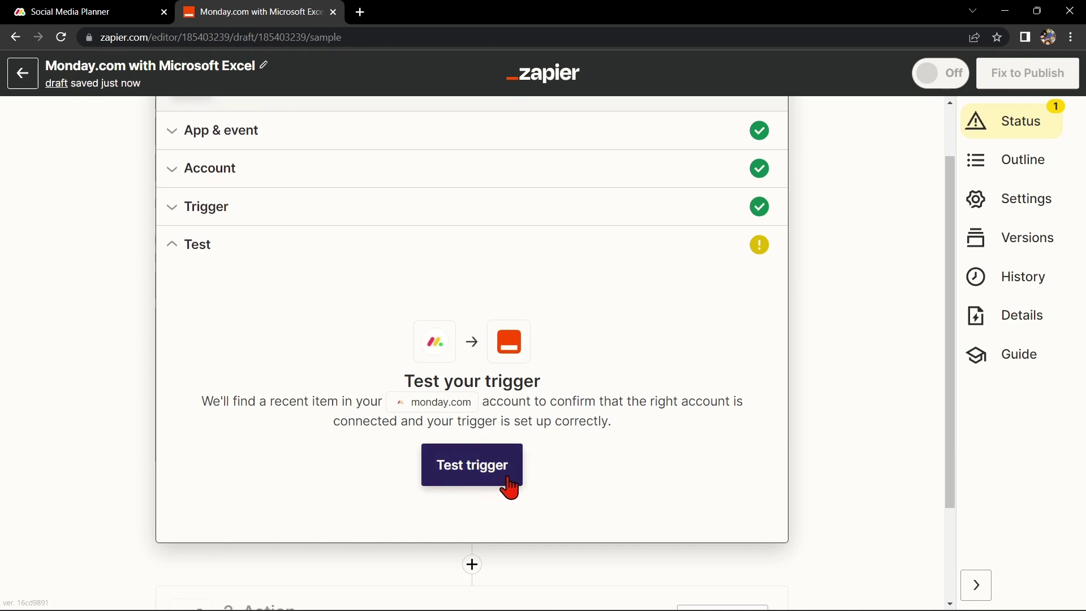
{"action": "left_click", "coordinate": [509, 485]}
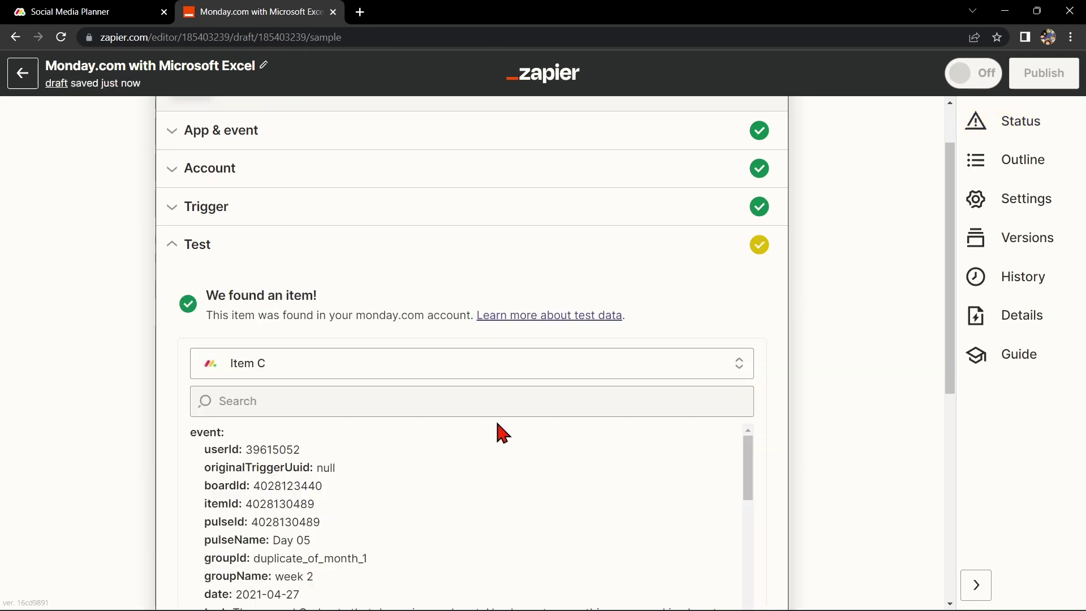
{"action": "left_click_drag", "start_coordinate": [317, 296], "coordinate": [206, 296]}
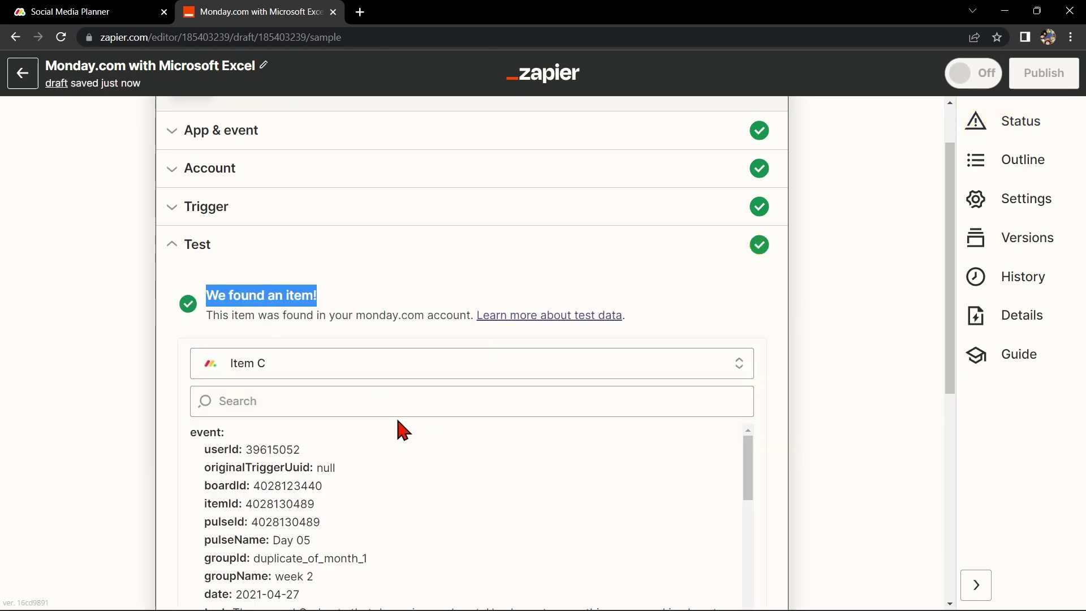
{"action": "scroll", "coordinate": [408, 429], "scroll_direction": "down", "scroll_amount": 3}
{"action": "scroll", "coordinate": [408, 430], "scroll_direction": "down", "scroll_amount": 3}
{"action": "left_click", "coordinate": [534, 329]}
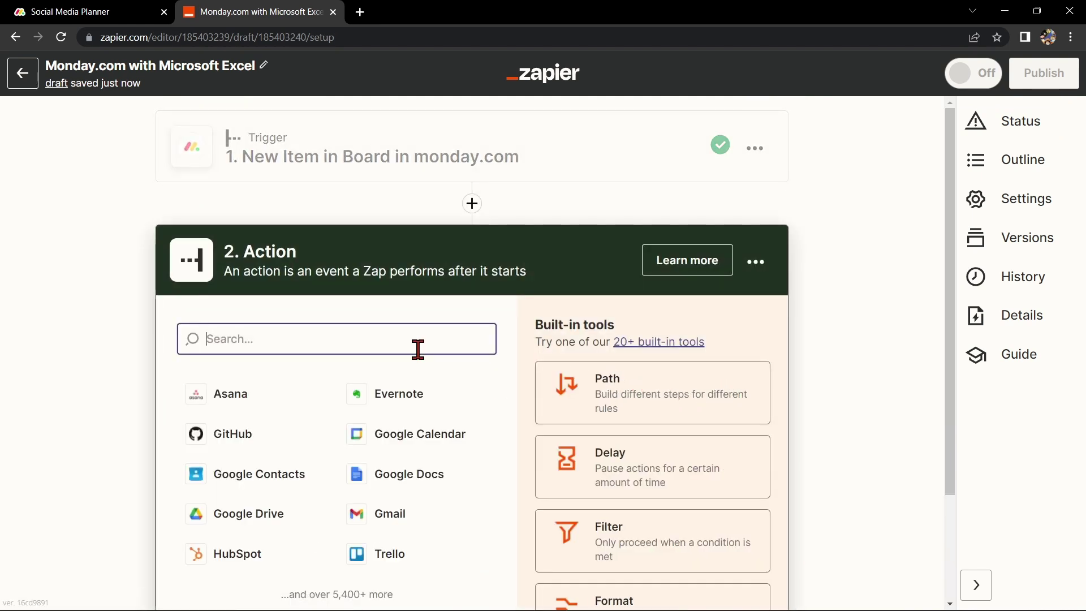
{"action": "type", "text": "mic"}
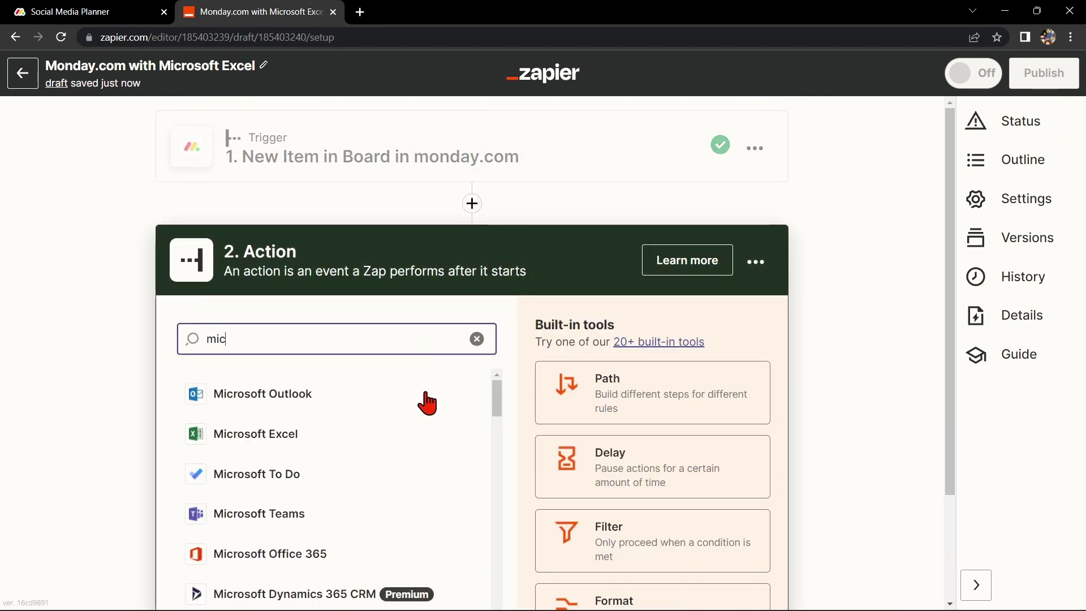
Choose Microsoft Excel with the Create Spreadsheet action event
{"action": "left_click", "coordinate": [421, 434]}
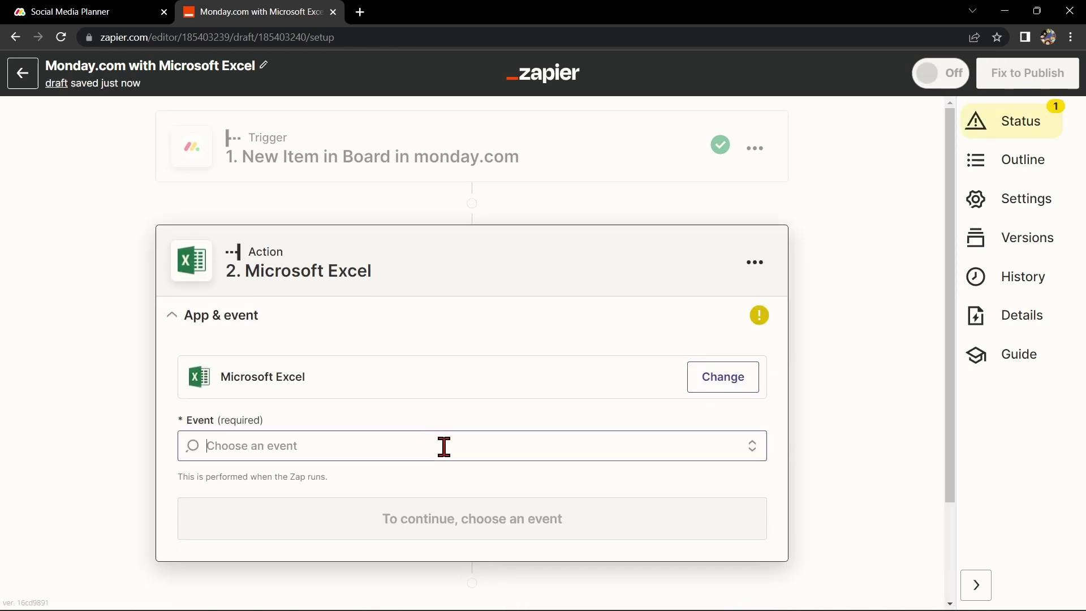
{"action": "left_click", "coordinate": [444, 447]}
{"action": "scroll", "coordinate": [609, 400], "scroll_direction": "down", "scroll_amount": 3}
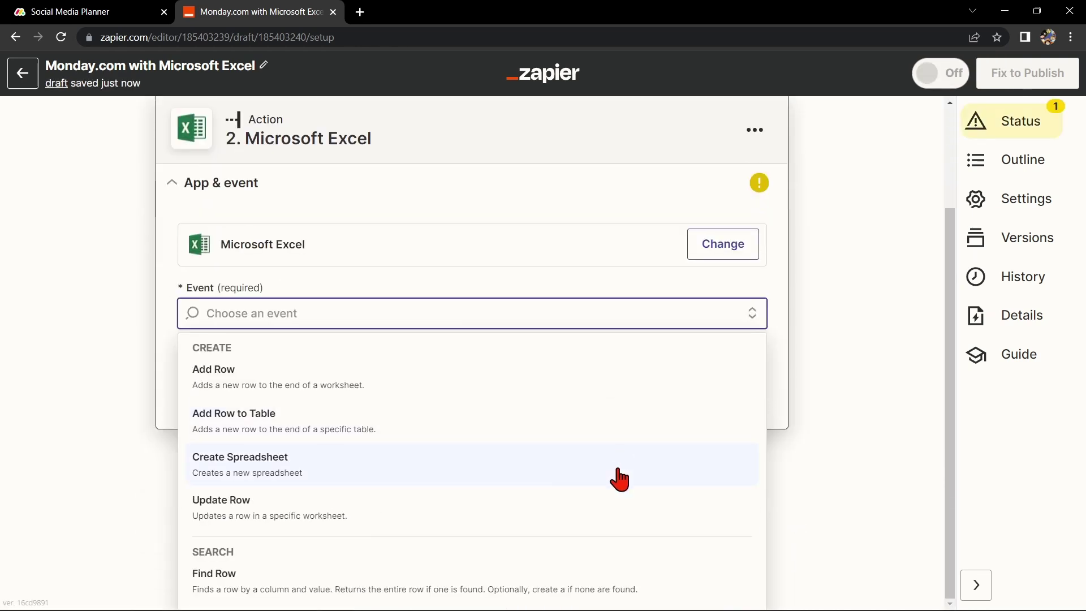
{"action": "left_click", "coordinate": [339, 477]}
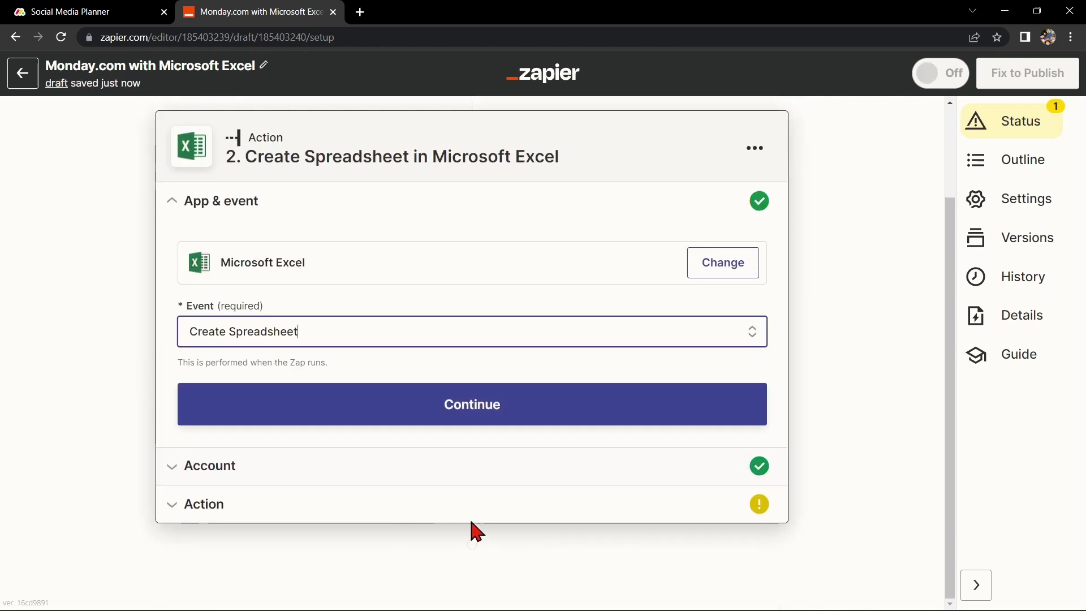
{"action": "left_click", "coordinate": [531, 416]}
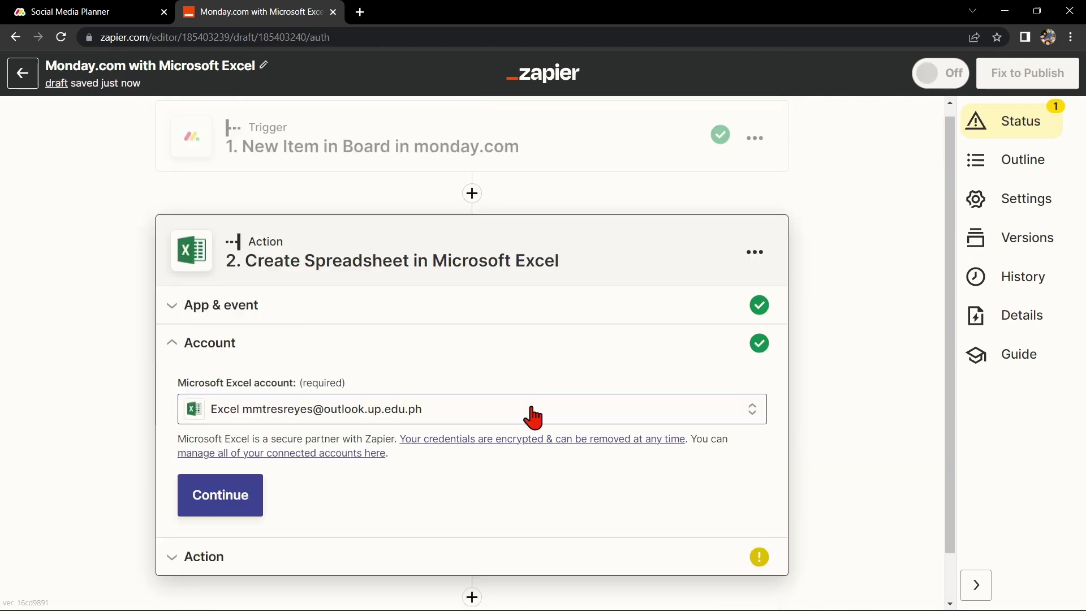
Keep the already connected Microsoft Excel account for the action
{"action": "left_click", "coordinate": [492, 409]}
{"action": "left_click", "coordinate": [499, 346]}
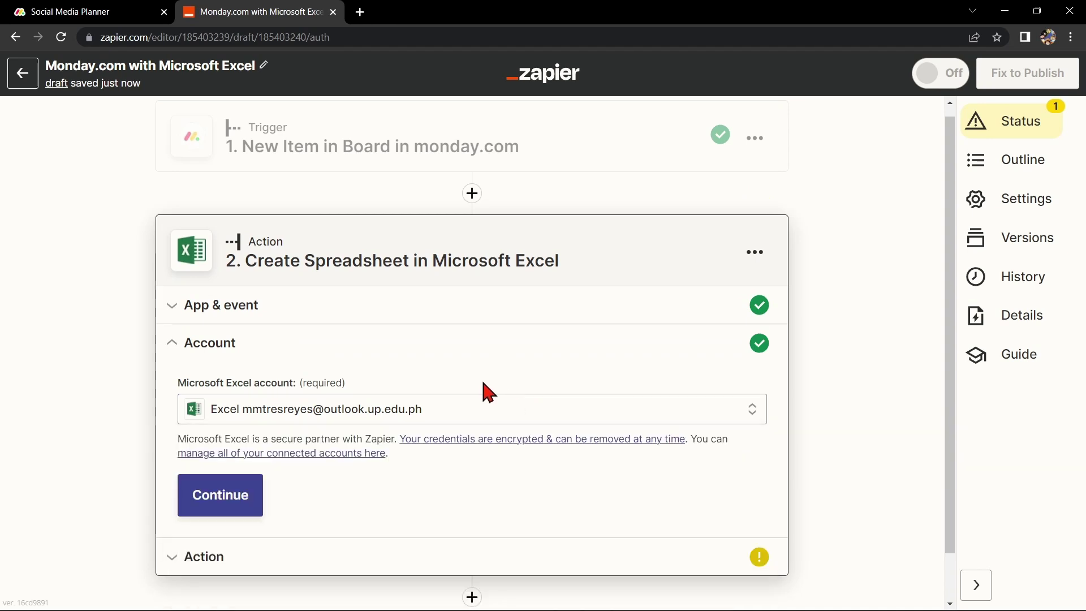
{"action": "left_click", "coordinate": [233, 501]}
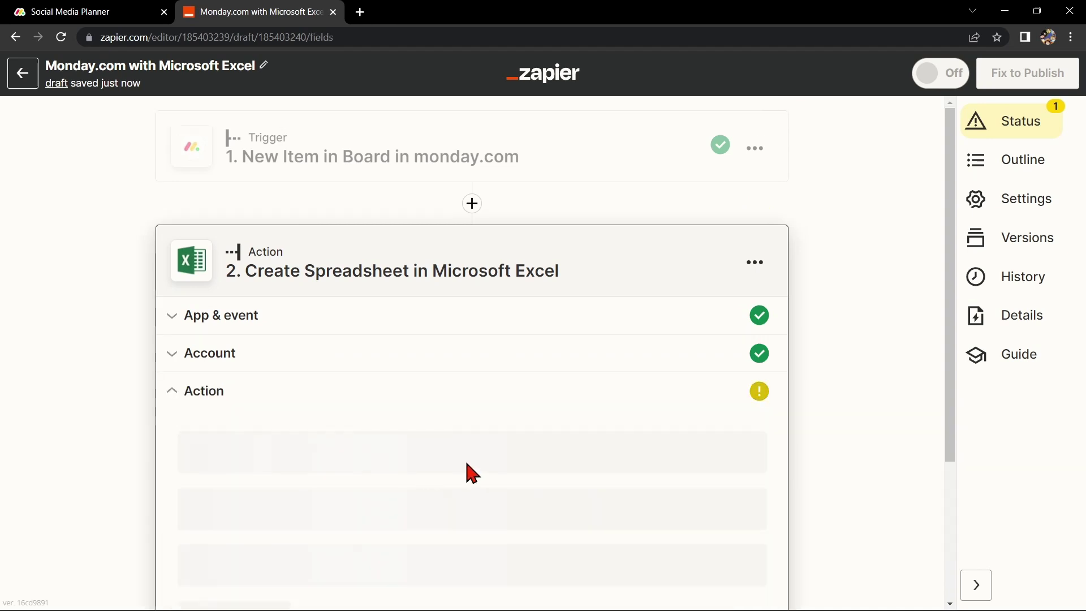
{"action": "scroll", "coordinate": [547, 413], "scroll_direction": "down", "scroll_amount": 3}
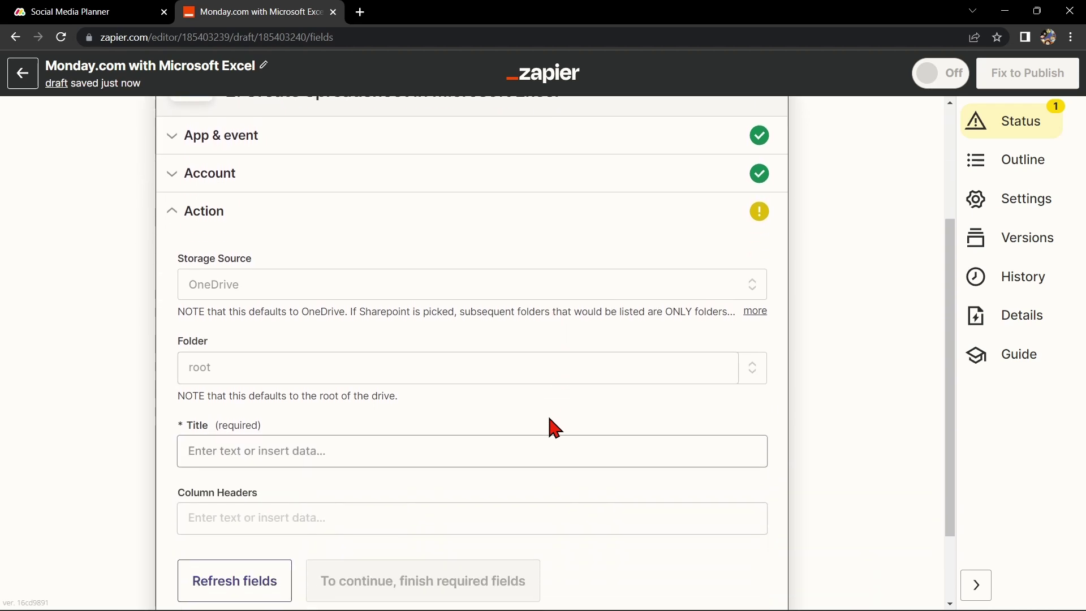
Map the spreadsheet Title to the item's Event Pulse Name (Day 05)
{"action": "left_click", "coordinate": [495, 418]}
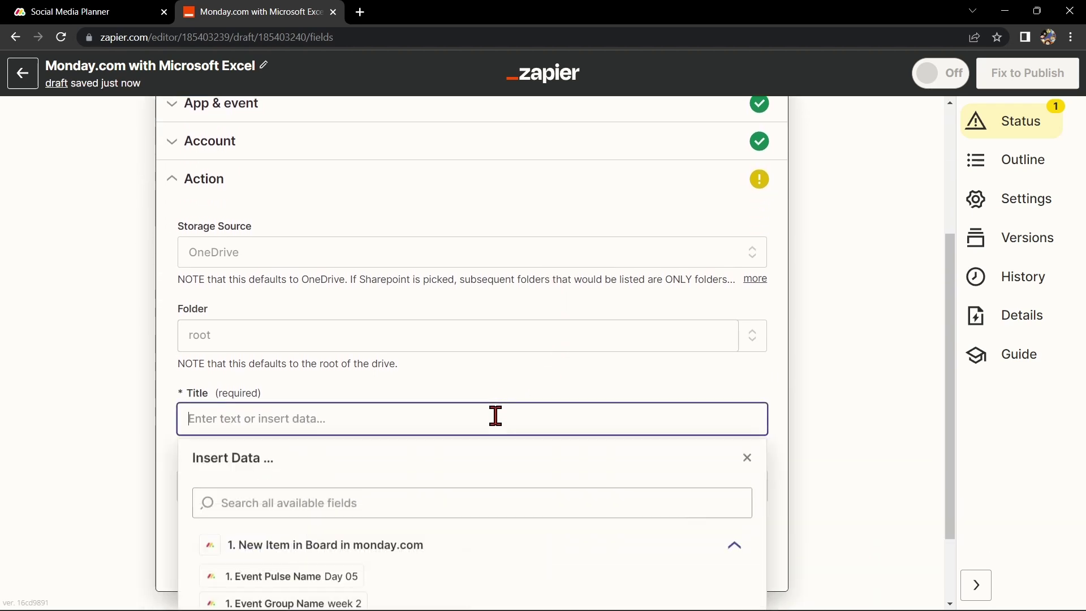
{"action": "left_click", "coordinate": [353, 578]}
{"action": "left_click", "coordinate": [485, 375]}
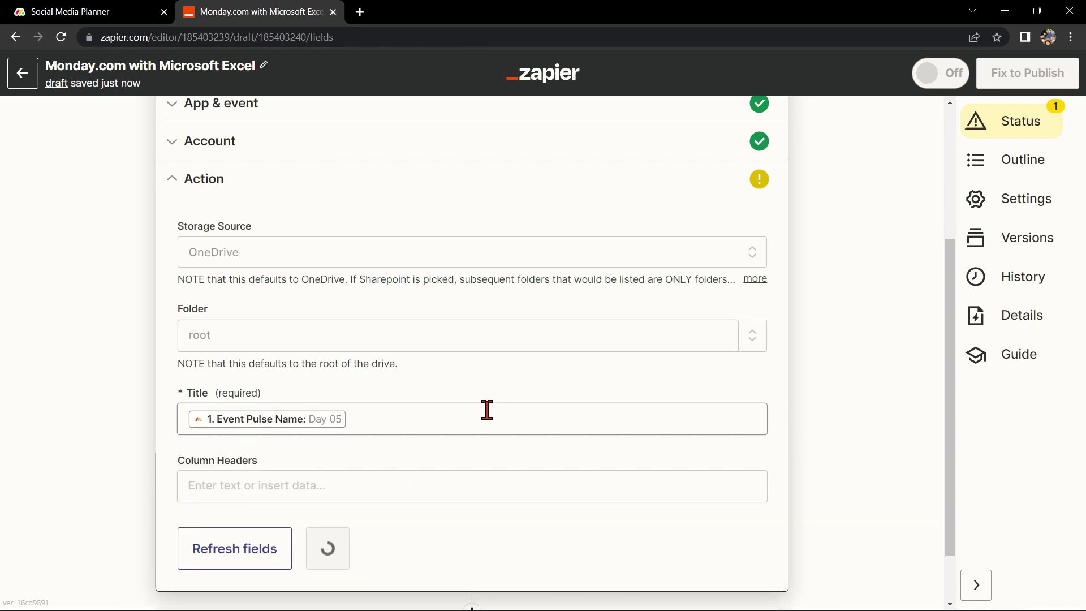
{"action": "left_click", "coordinate": [386, 554]}
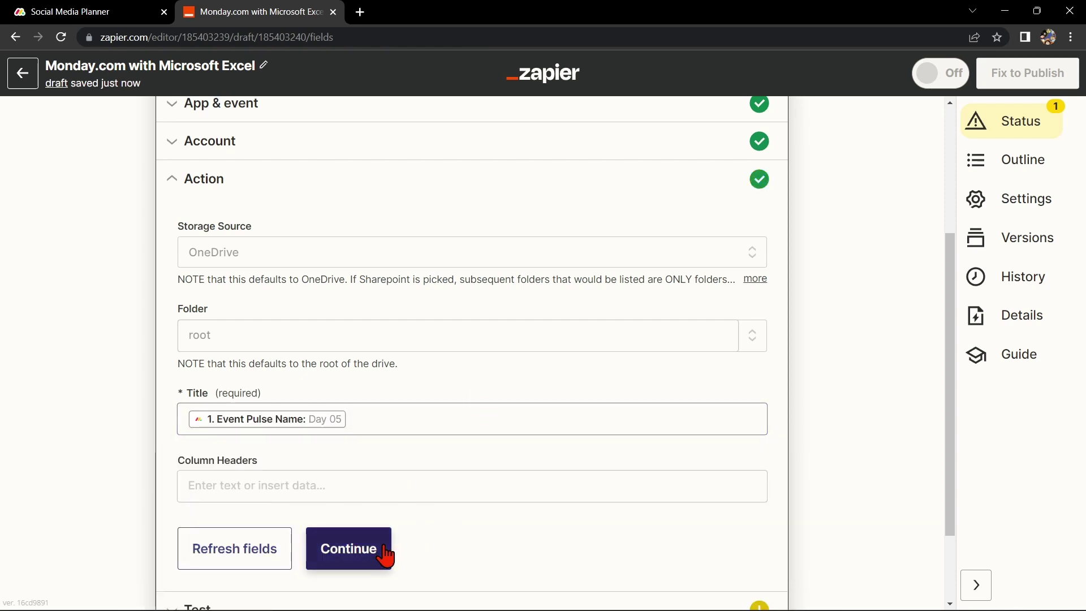
{"action": "scroll", "coordinate": [473, 469], "scroll_direction": "down", "scroll_amount": 2}
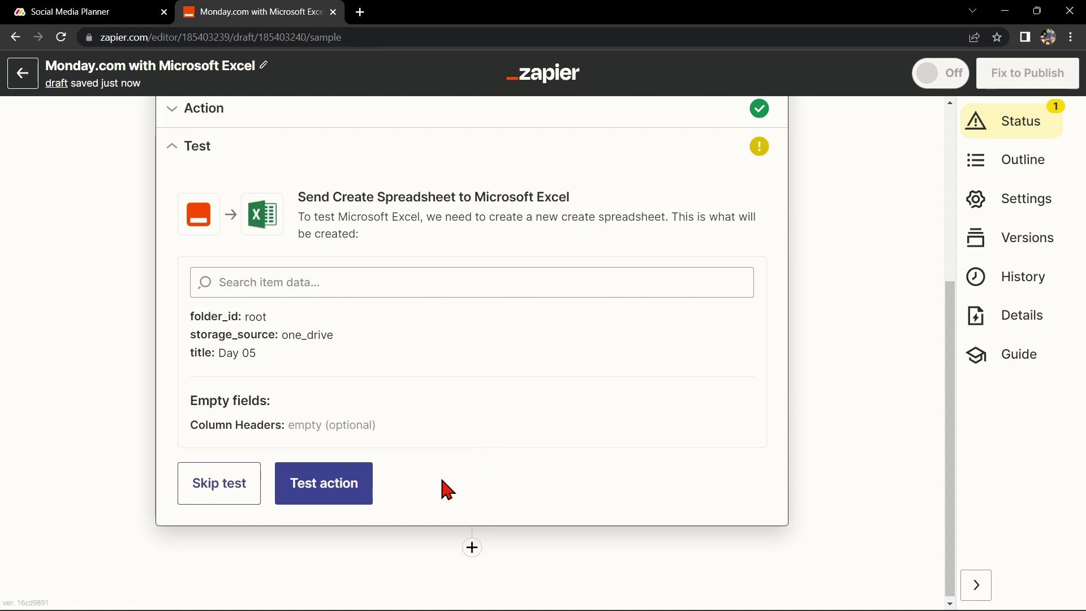
Test the action to create Day 05.xlsx, then publish the zap
{"action": "left_click", "coordinate": [336, 500]}
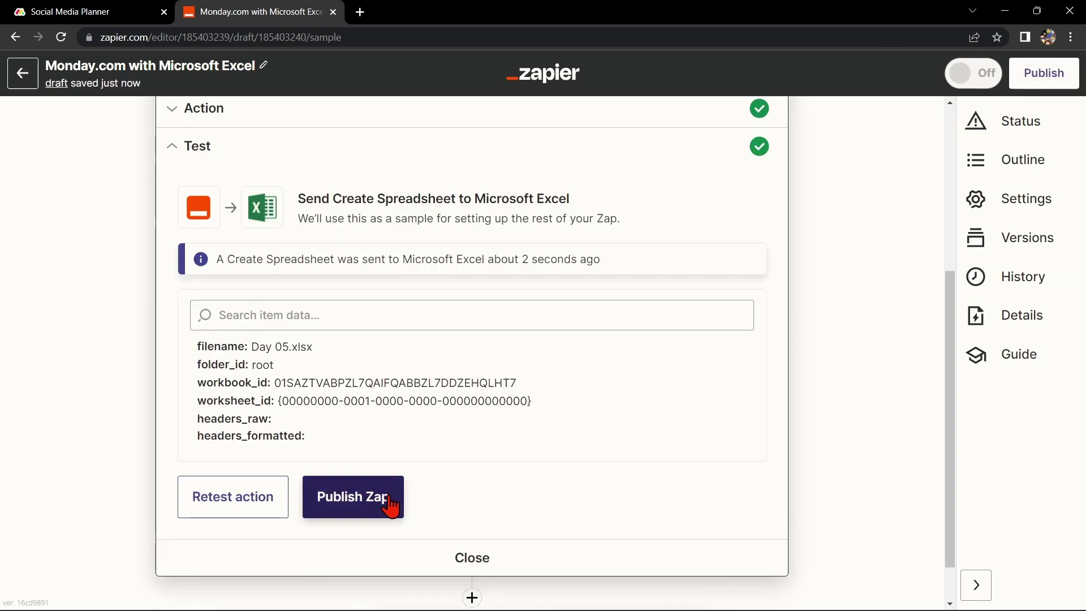
{"action": "left_click", "coordinate": [373, 496]}
{"action": "left_click", "coordinate": [594, 361]}
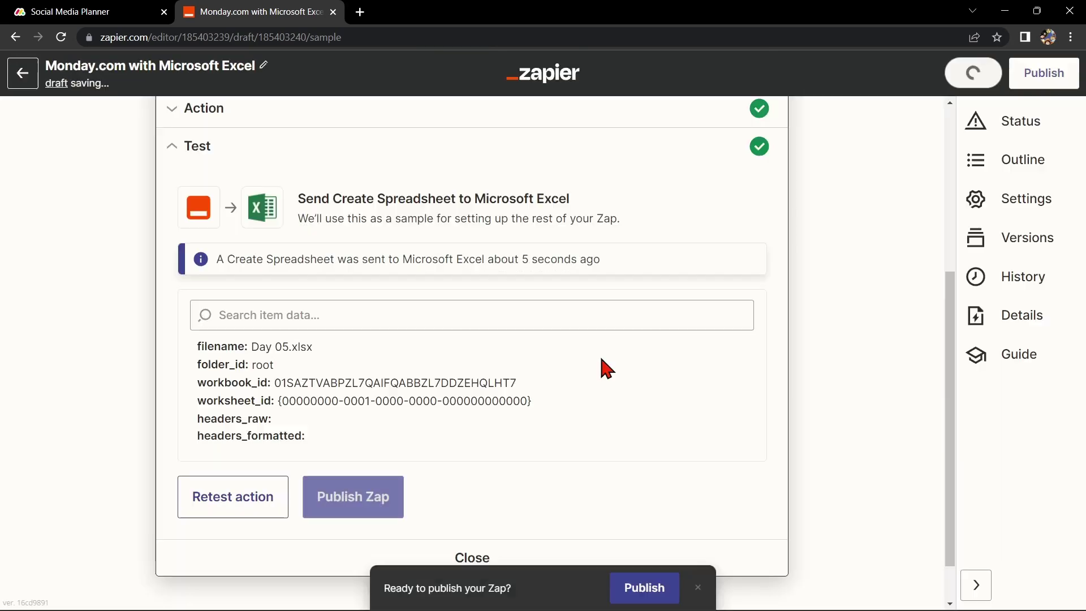